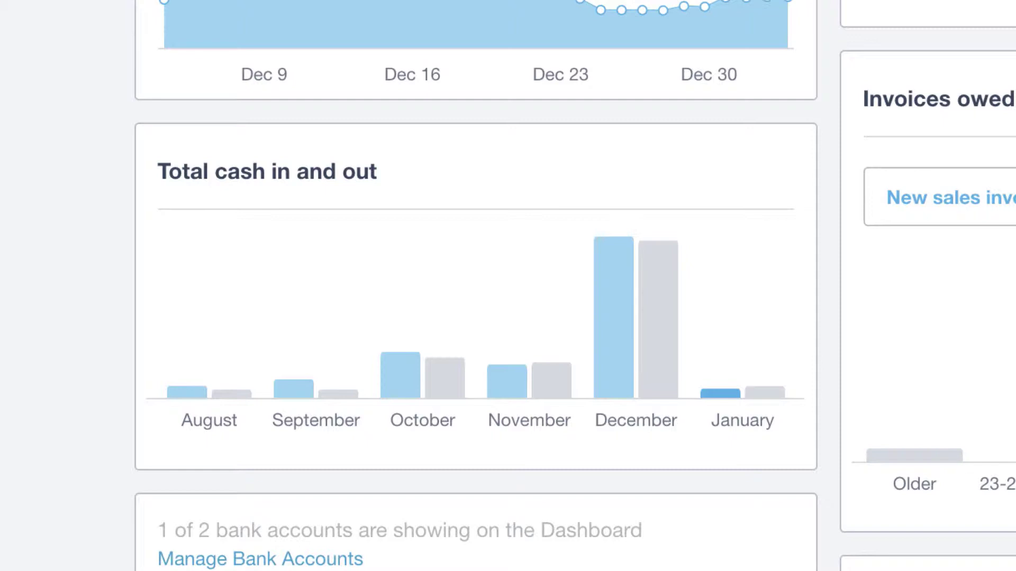
Examine the December cash in and out figures and this month's Sales figure in the account watchlist
{"action": "mouse_move", "coordinate": [610, 345]}
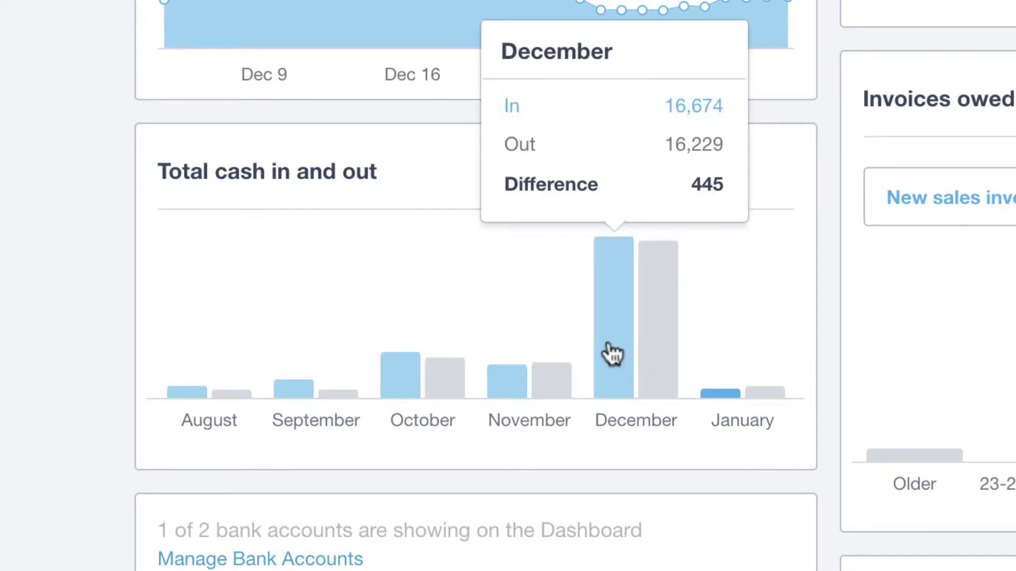
{"action": "left_click", "coordinate": [612, 354]}
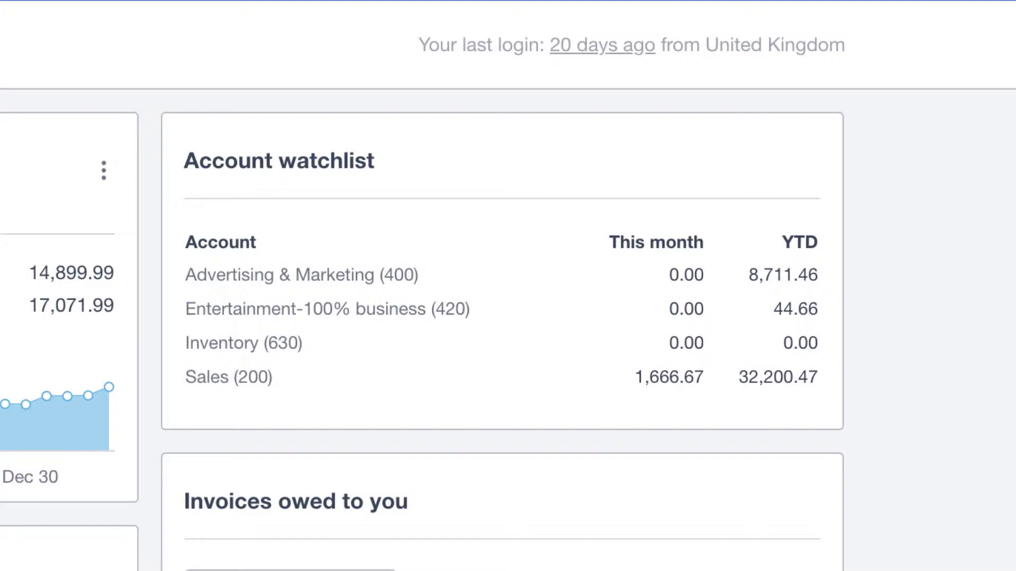
{"action": "left_click", "coordinate": [671, 382]}
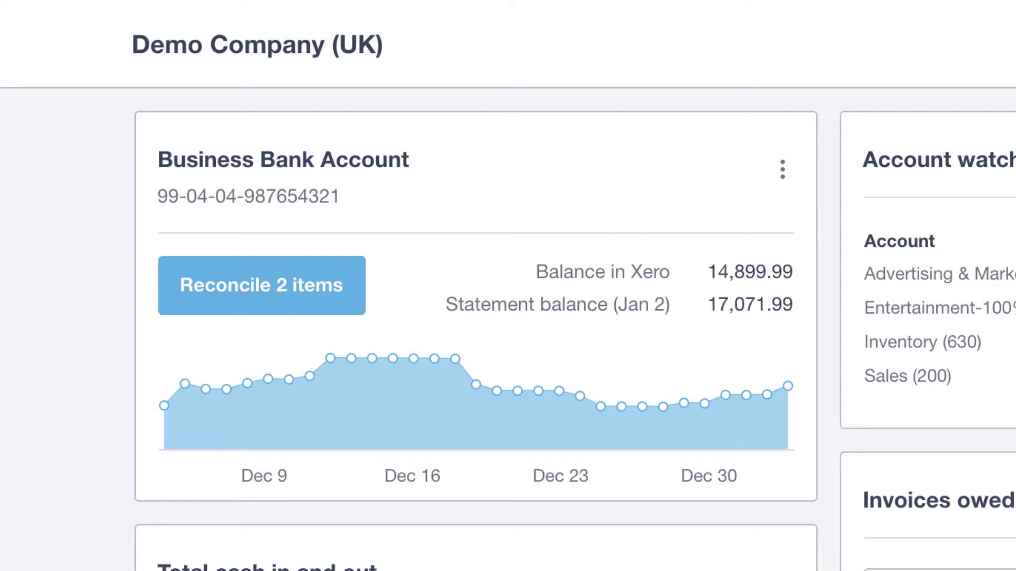
Reconcile the Business Bank Account's Ridgeway University receipt with INV-0035 and the 7-Eleven payment using its 7-Eleven bank rule
{"action": "left_click", "coordinate": [243, 301]}
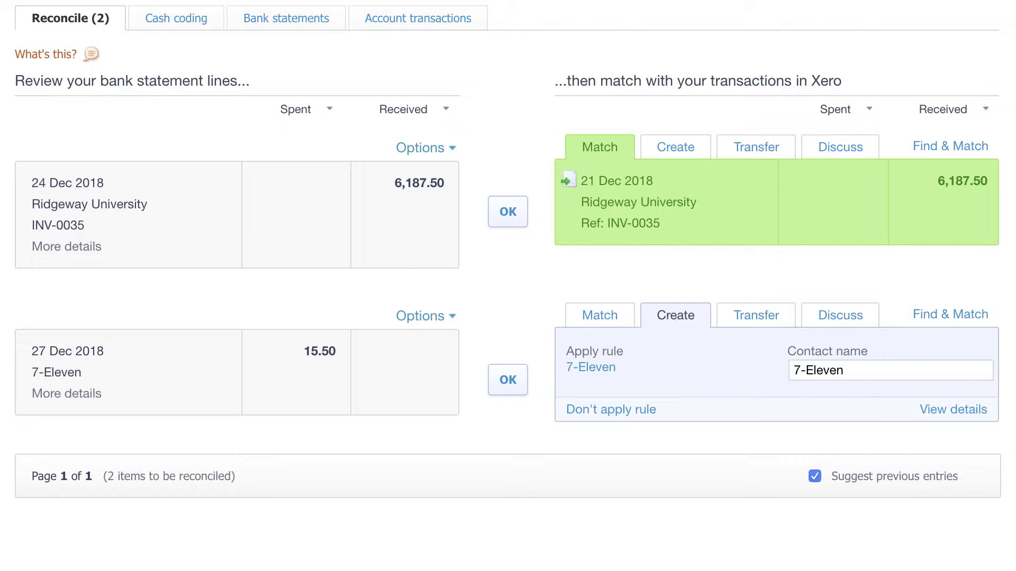
{"action": "left_click", "coordinate": [519, 219]}
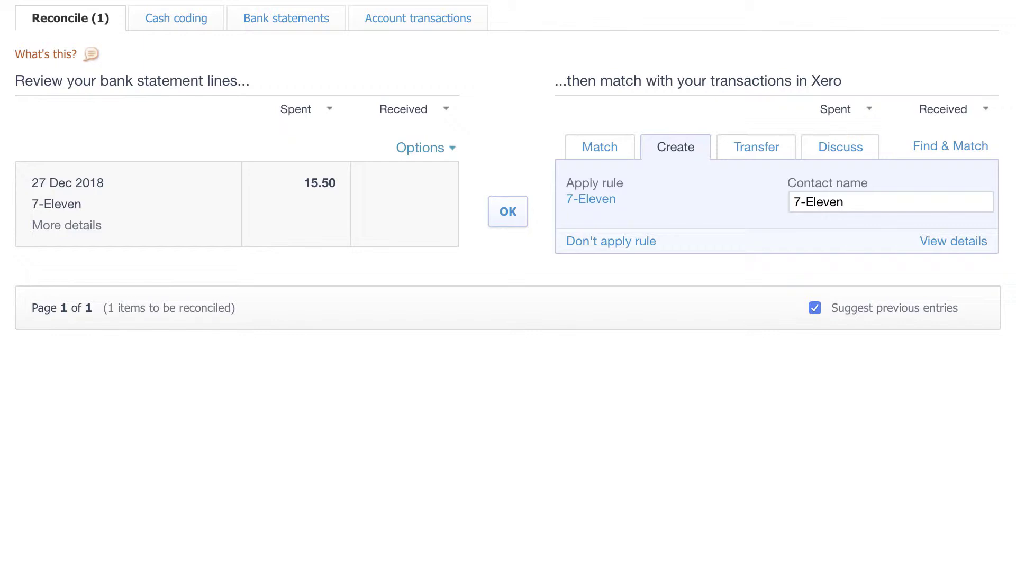
{"action": "left_click", "coordinate": [591, 200]}
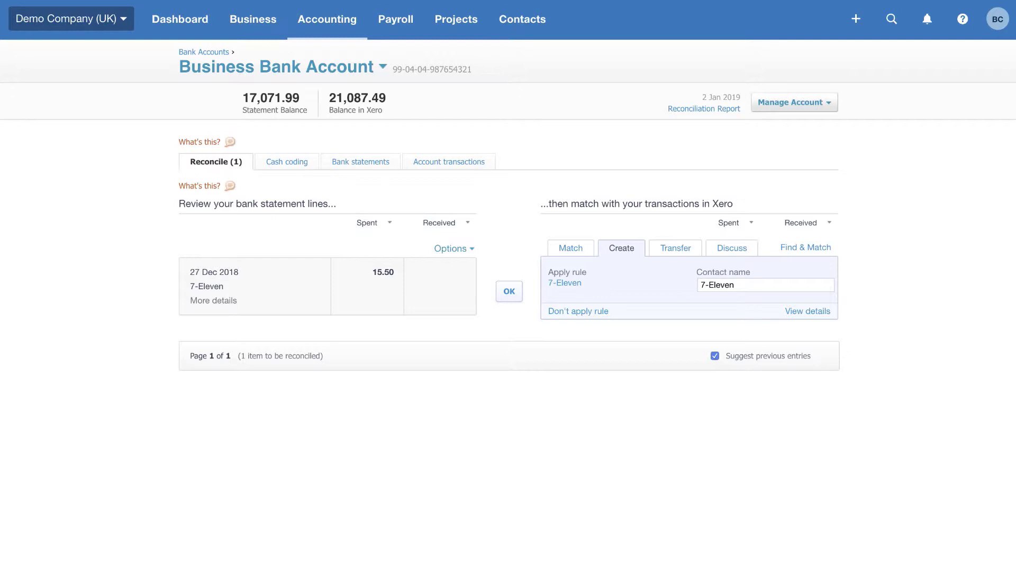
{"action": "left_click", "coordinate": [509, 293]}
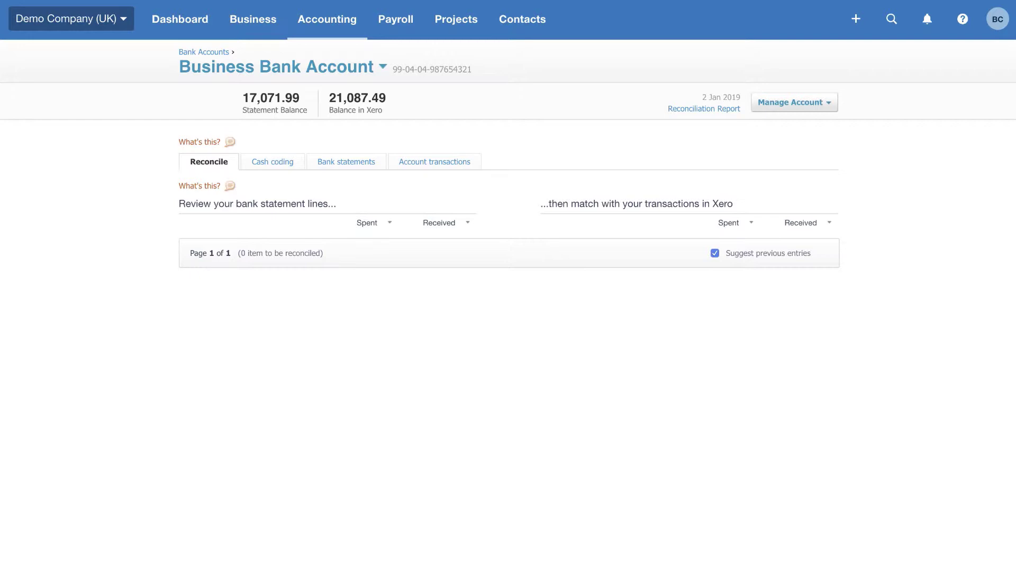
Open the accepted Bayside Club quote QU-0001 from the sales overview
{"action": "left_click", "coordinate": [244, 19]}
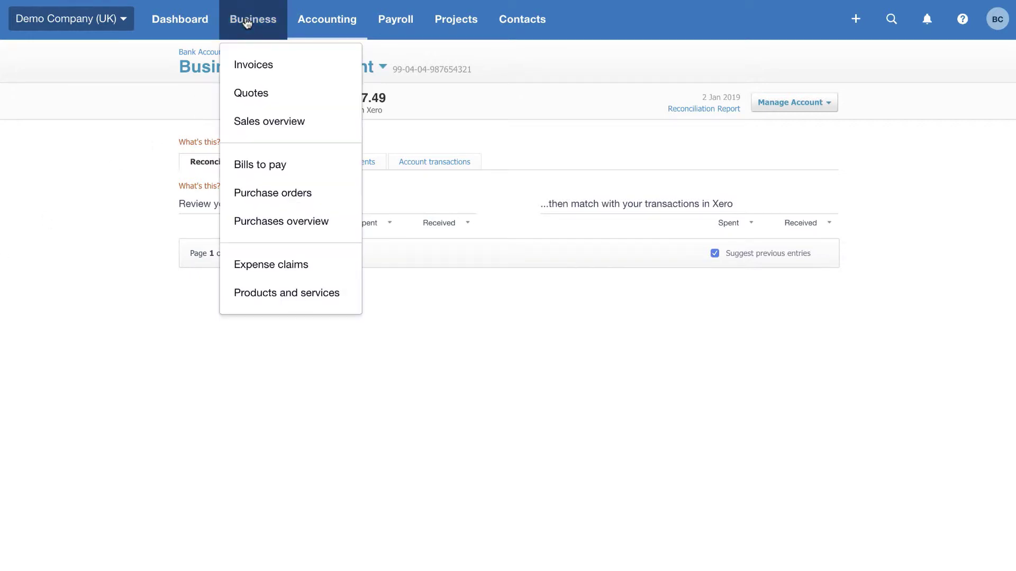
{"action": "left_click", "coordinate": [250, 127]}
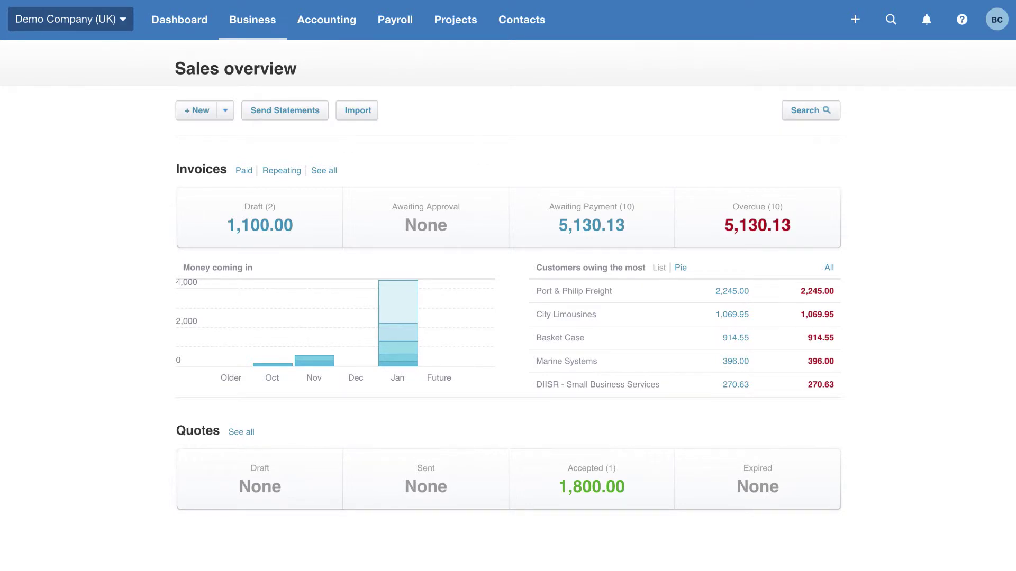
{"action": "left_click", "coordinate": [583, 497]}
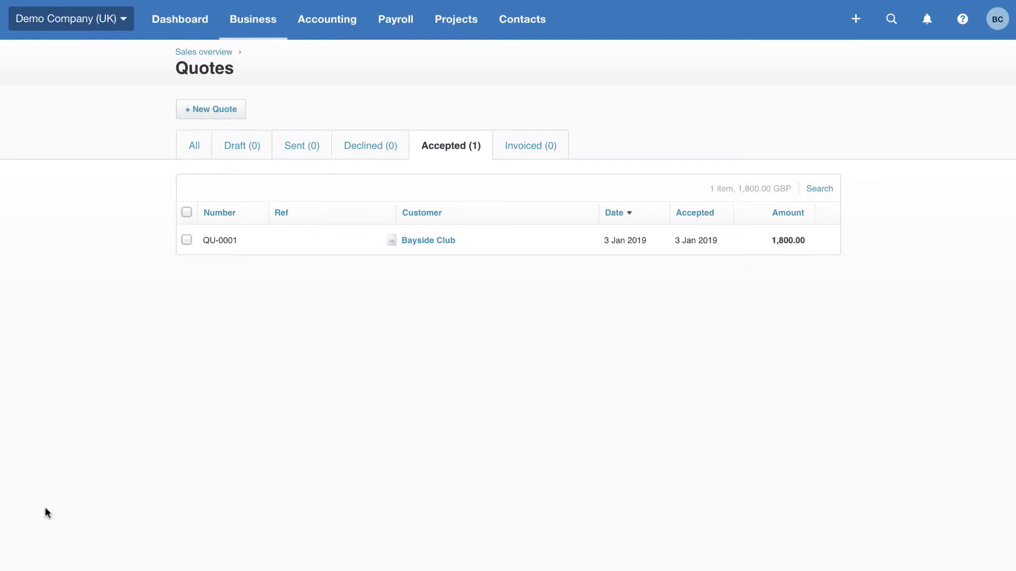
{"action": "left_click", "coordinate": [427, 245]}
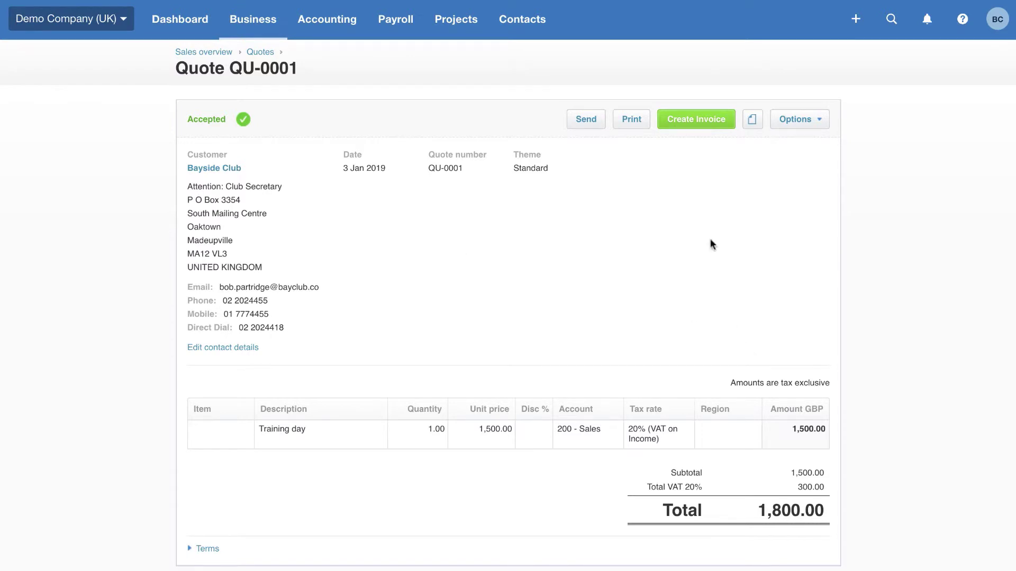
Create an invoice from quote QU-0001 and mark the quote as invoiced
{"action": "left_click", "coordinate": [712, 123]}
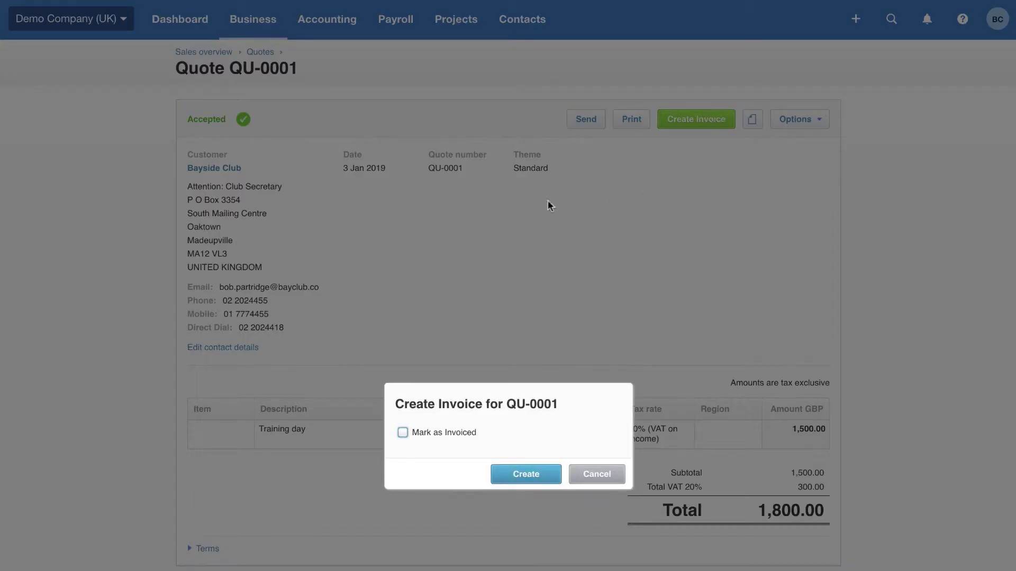
{"action": "left_click", "coordinate": [403, 433]}
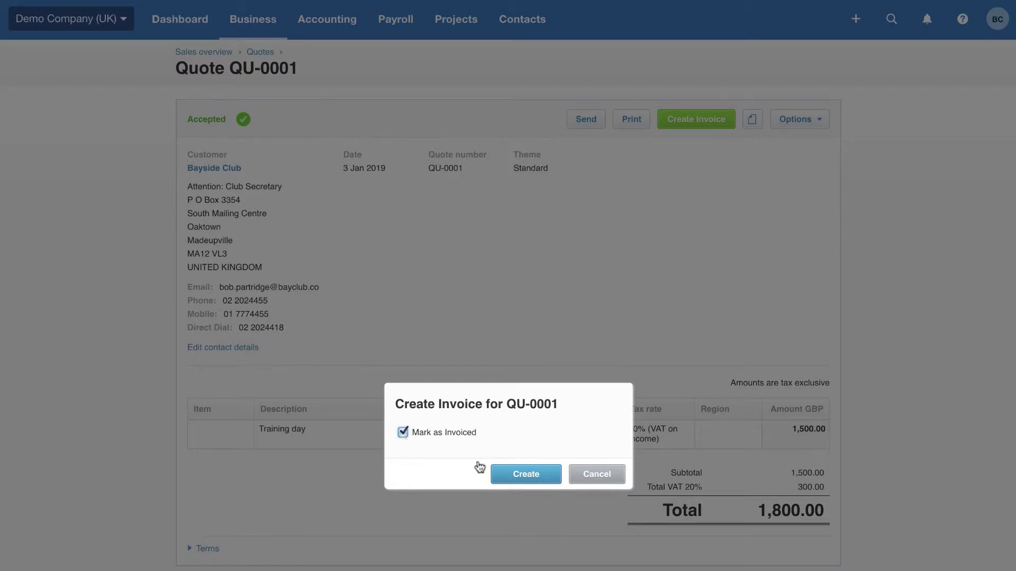
{"action": "left_click", "coordinate": [530, 474]}
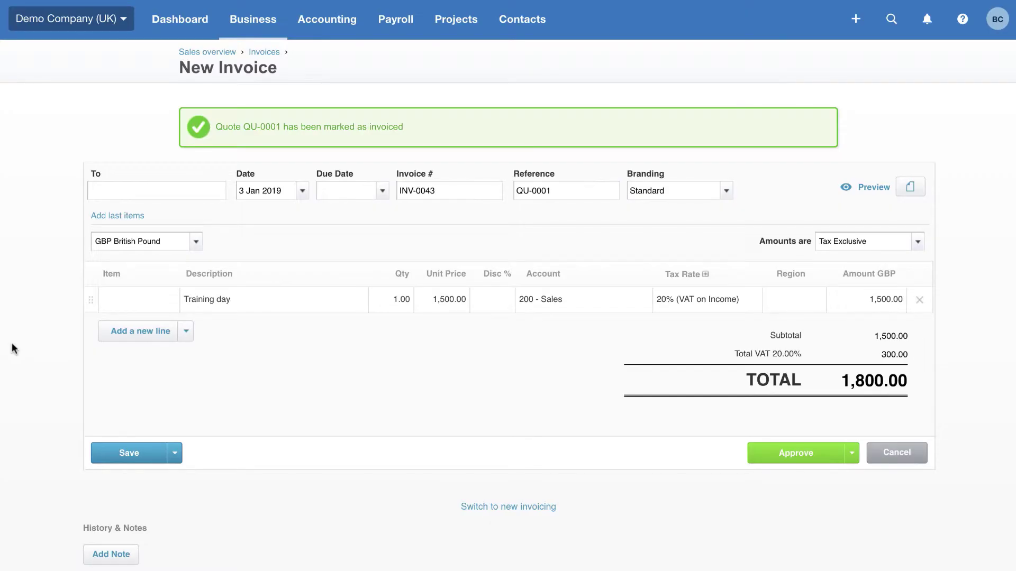
Set the new invoice's due date to one month after the invoice date with the +1m shorthand
{"action": "left_click", "coordinate": [335, 192]}
{"action": "type", "text": "+30"}
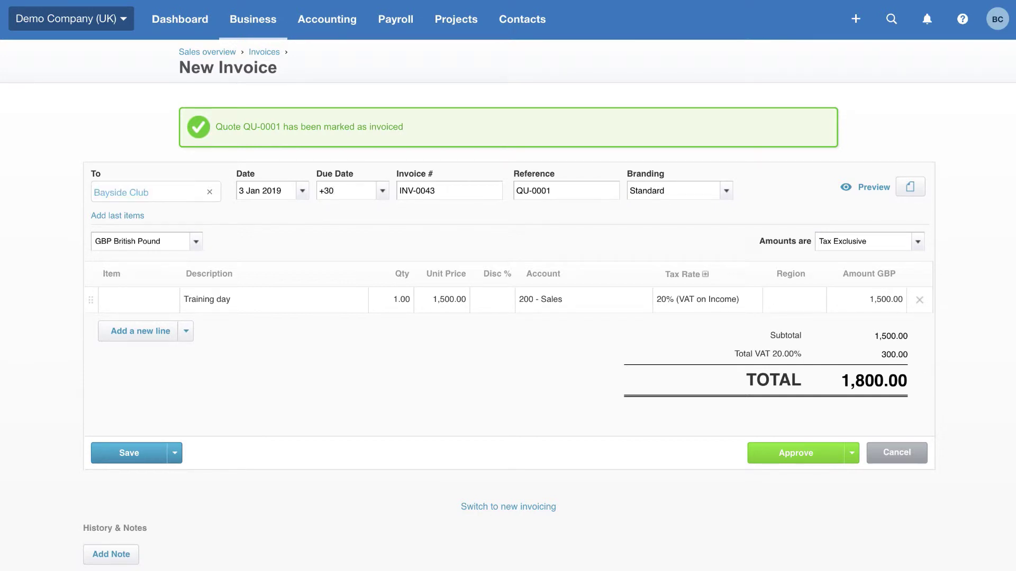
{"action": "key", "text": "BackSpace"}
{"action": "key", "text": "BackSpace"}
{"action": "type", "text": "1w"}
{"action": "key", "text": "BackSpace"}
{"action": "key", "text": "BackSpace"}
{"action": "type", "text": "1m"}
Approve the Bayside Club invoice and email it to the customer
{"action": "left_click", "coordinate": [791, 452]}
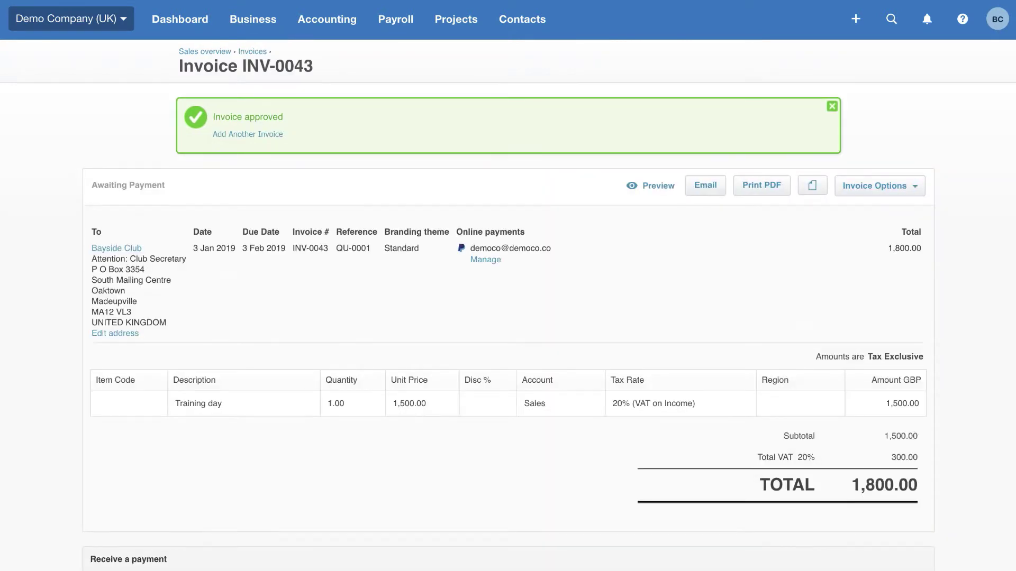
{"action": "left_click", "coordinate": [706, 187]}
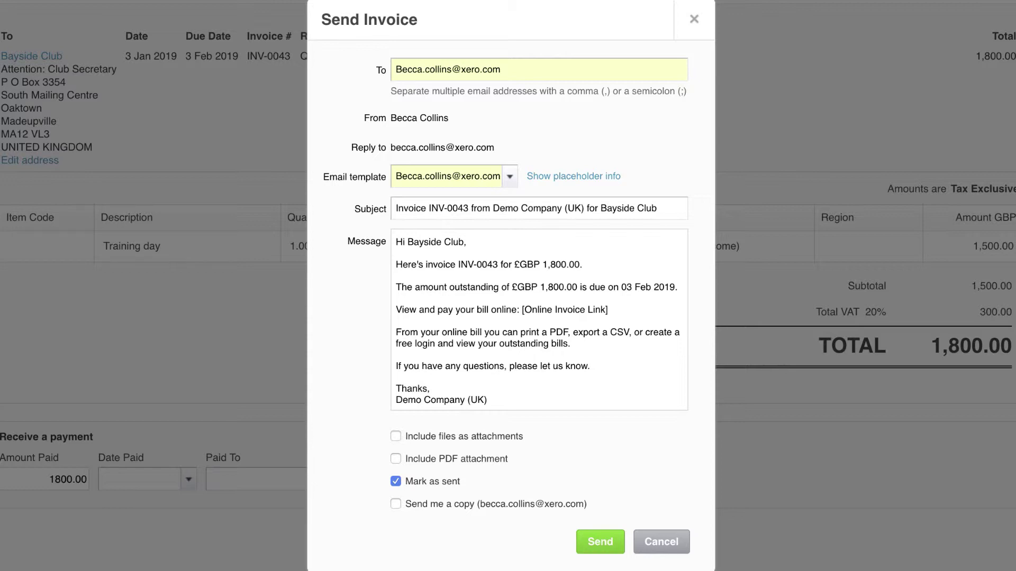
{"action": "left_click", "coordinate": [605, 538]}
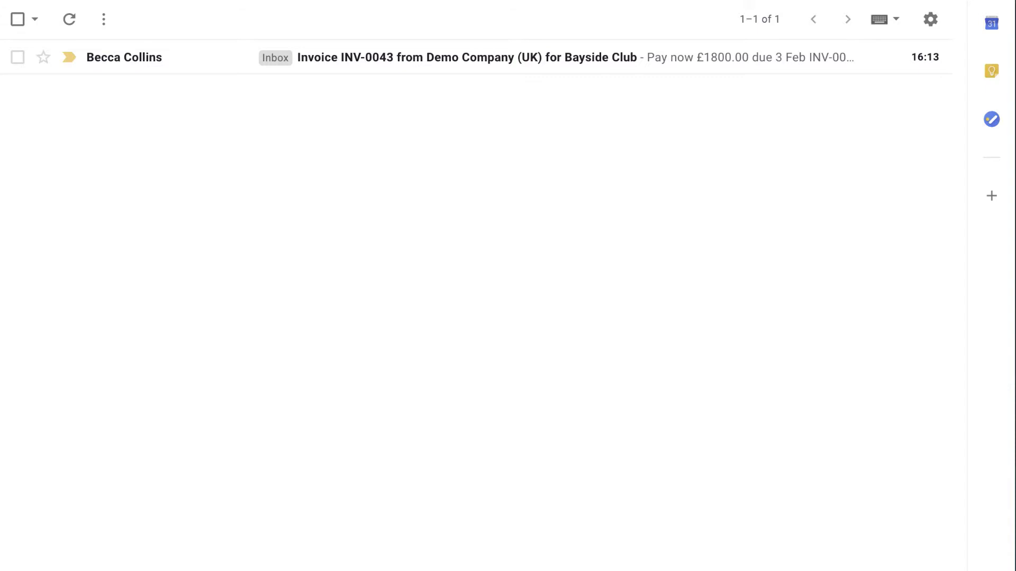
Open the received INV-0043 email in Gmail and follow its link to the online bill's payment option
{"action": "left_click", "coordinate": [441, 70]}
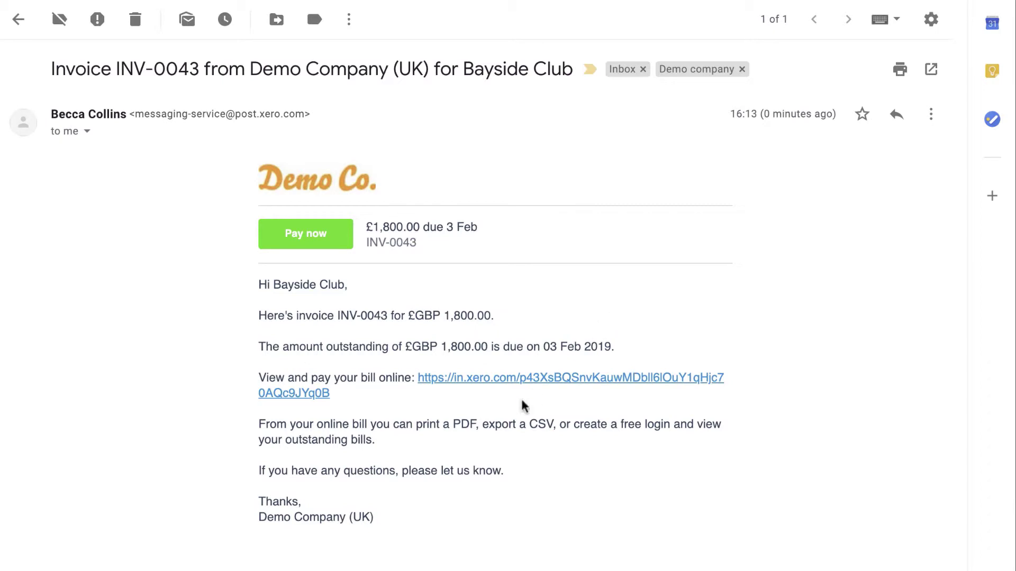
{"action": "left_click", "coordinate": [512, 382]}
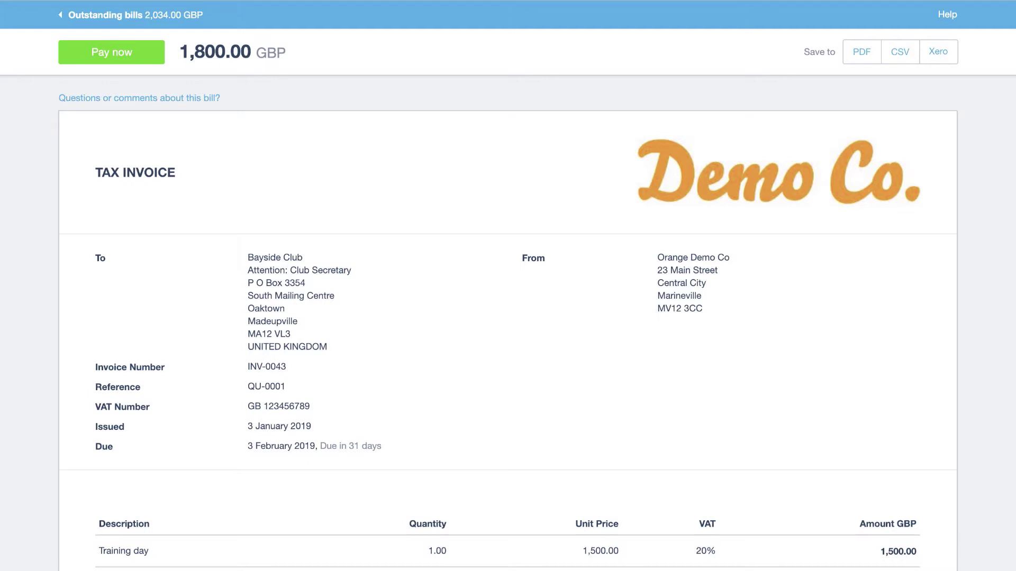
{"action": "left_click", "coordinate": [141, 57]}
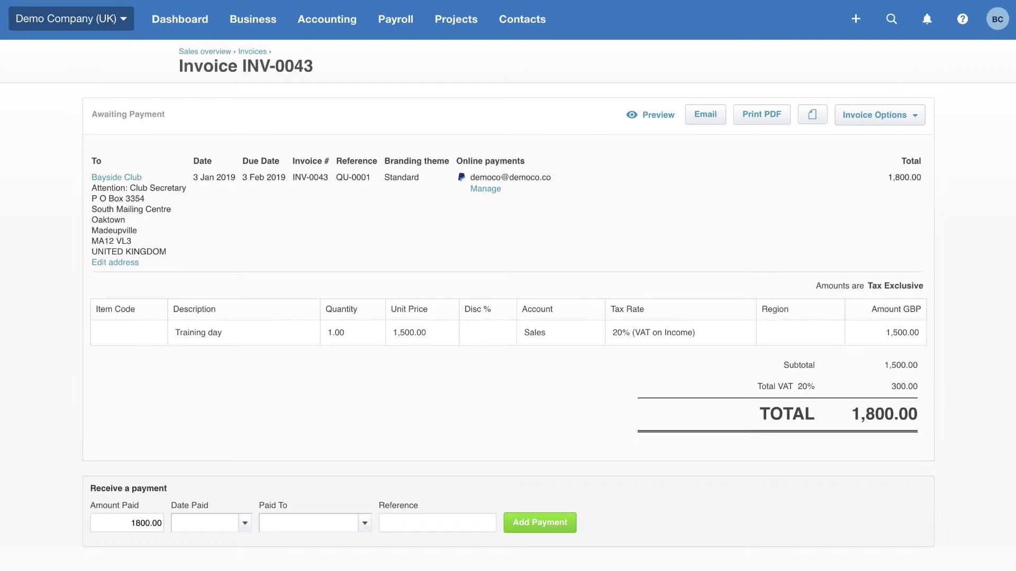
Return to Xero and show the list of all contacts
{"action": "left_click", "coordinate": [527, 22]}
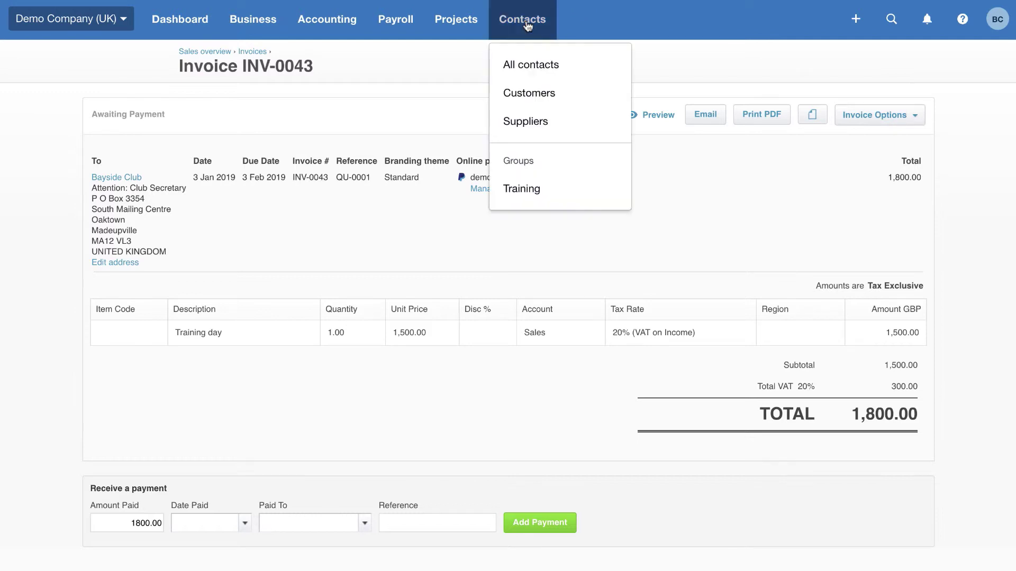
{"action": "left_click", "coordinate": [523, 69]}
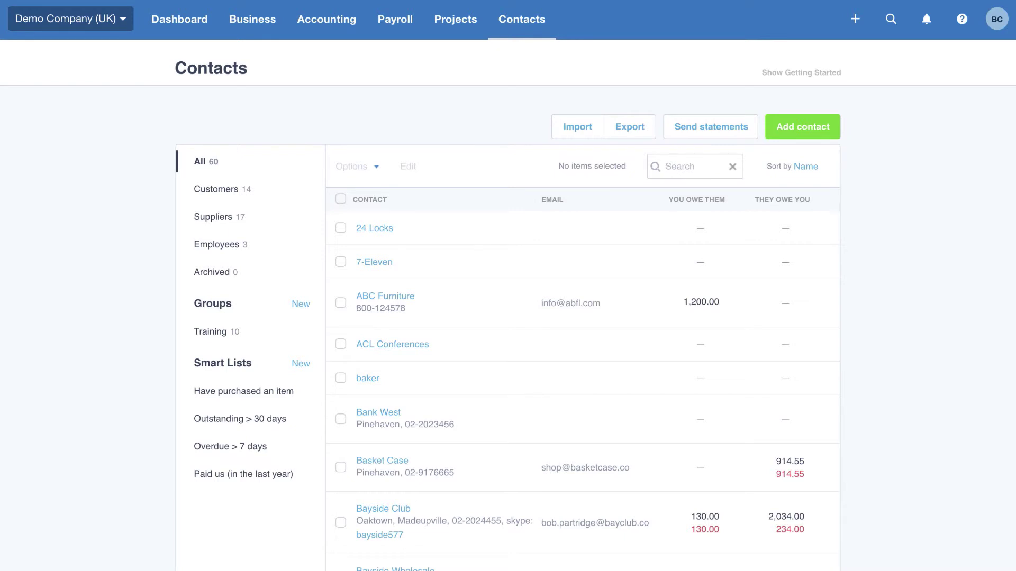
Open the new version of the Profit and Loss report from the financial reports
{"action": "left_click", "coordinate": [319, 32]}
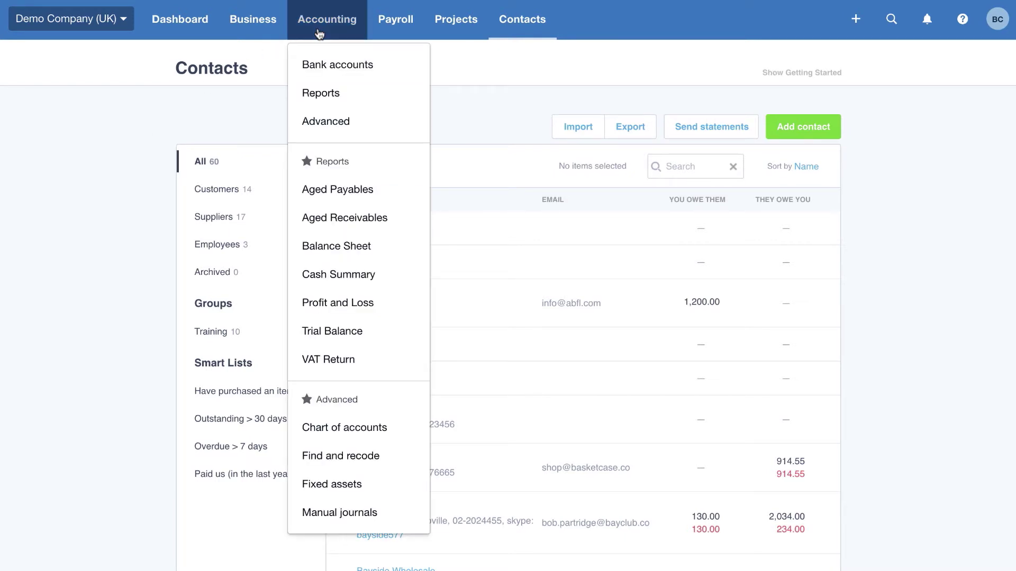
{"action": "left_click", "coordinate": [335, 102]}
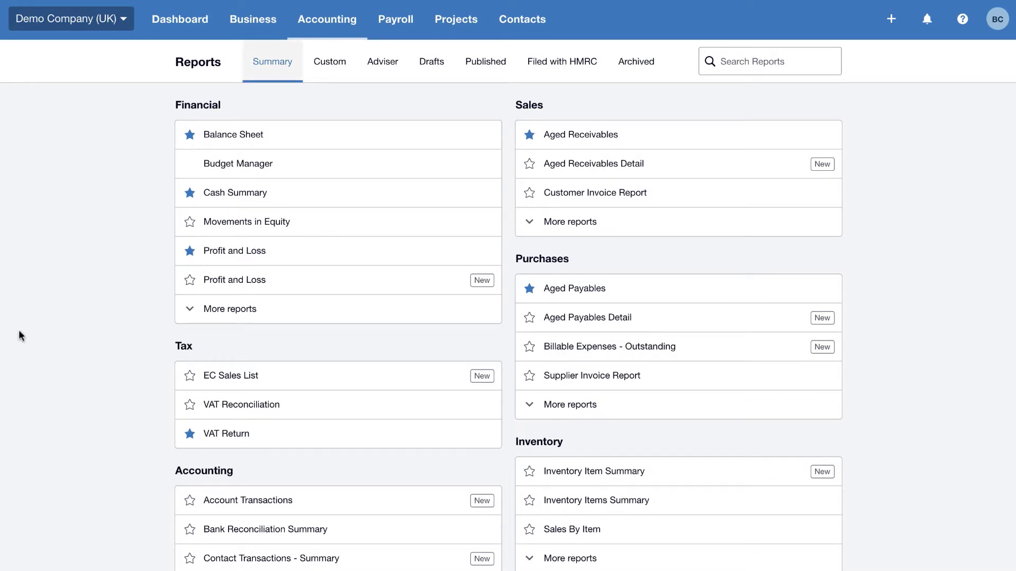
{"action": "left_click", "coordinate": [322, 290]}
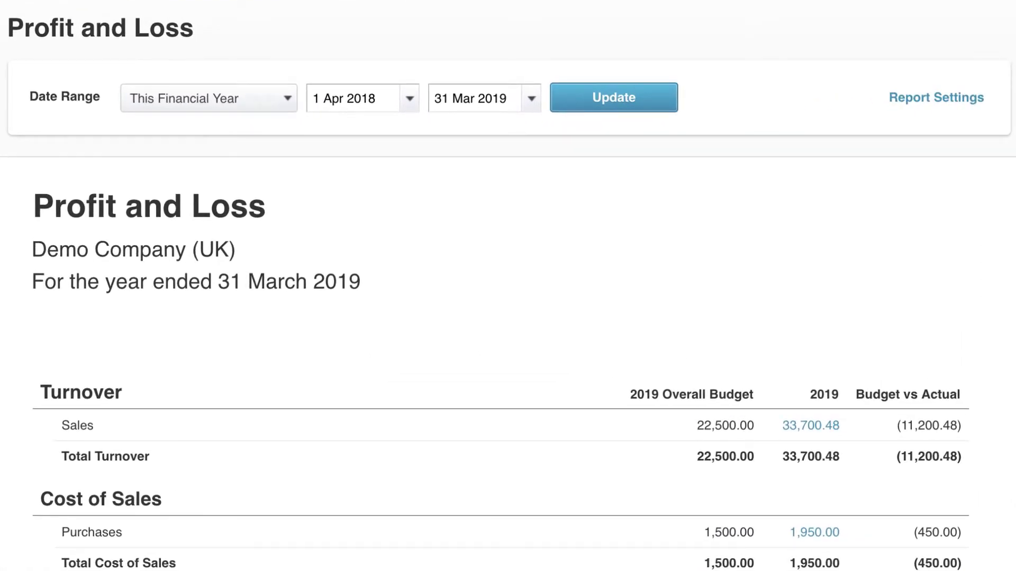
Set the Profit and Loss report's date range type to Custom and check the available Region filter options
{"action": "left_click", "coordinate": [955, 101]}
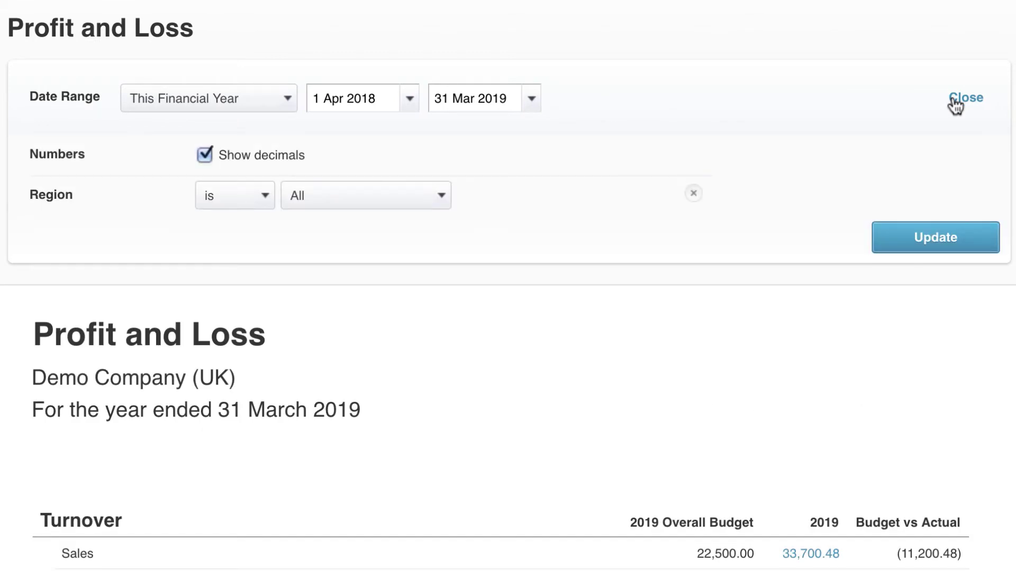
{"action": "left_click", "coordinate": [286, 101]}
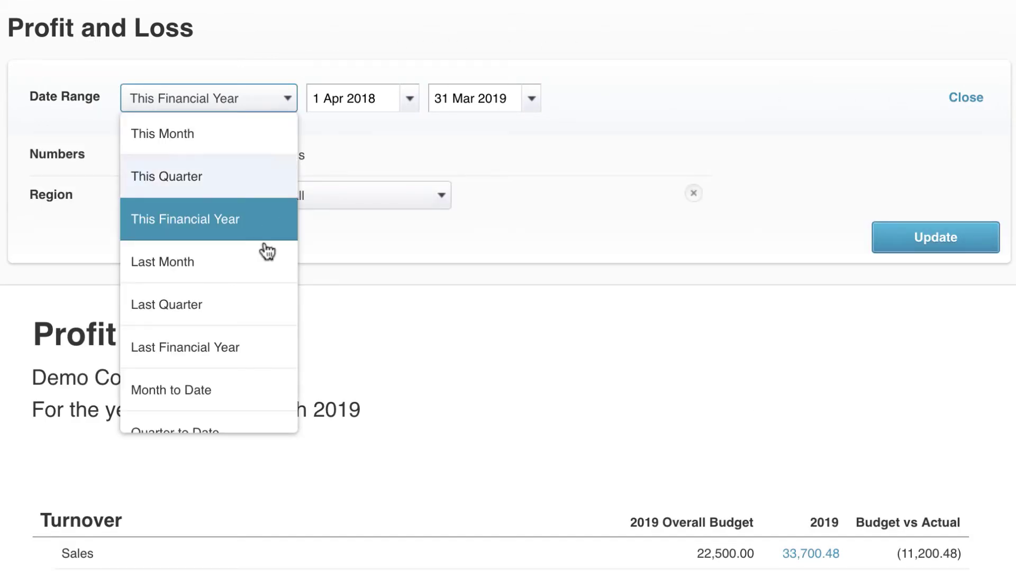
{"action": "scroll", "coordinate": [272, 362], "scroll_direction": "down", "scroll_amount": 2}
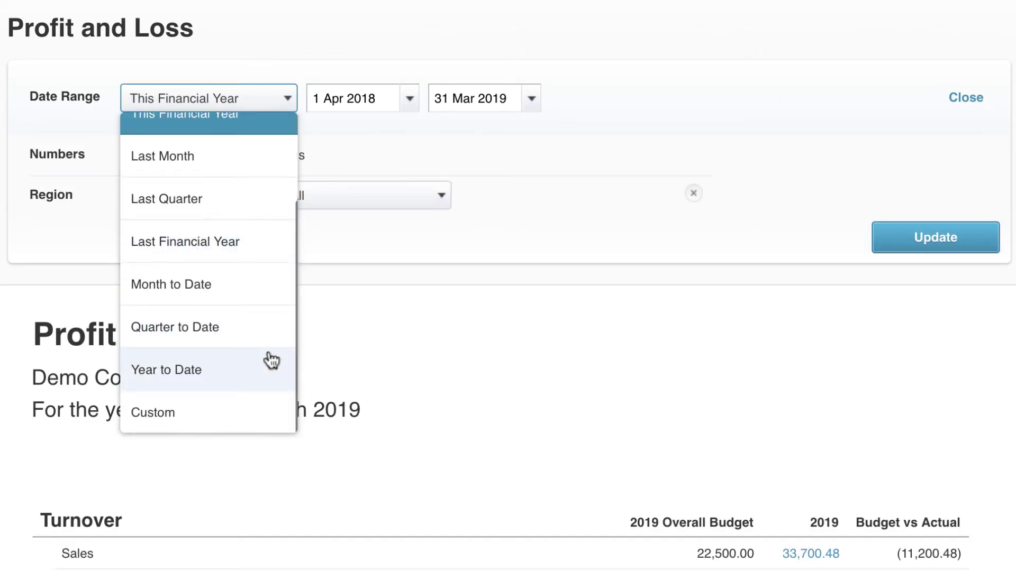
{"action": "left_click", "coordinate": [248, 413]}
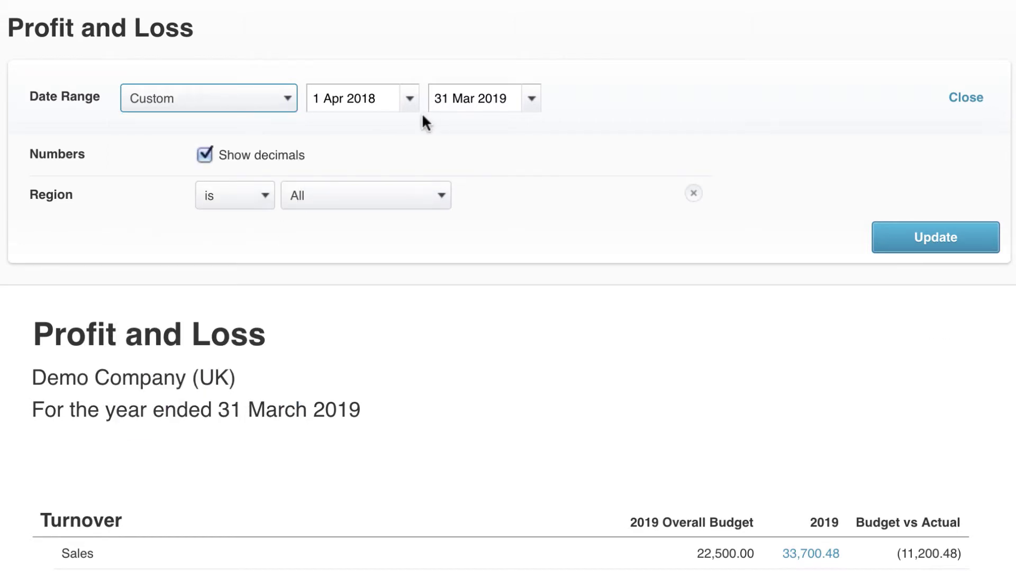
{"action": "left_click", "coordinate": [441, 197]}
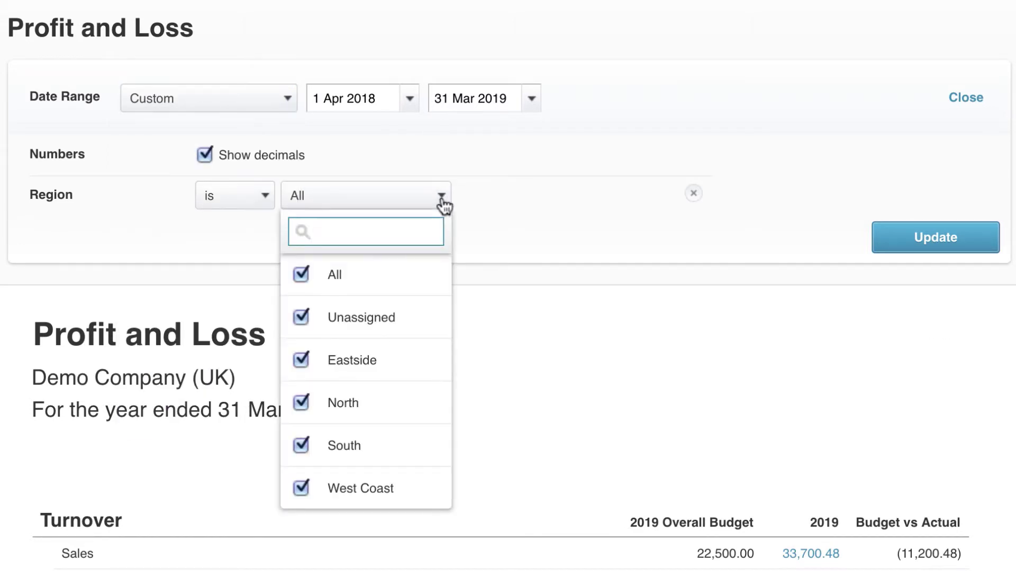
{"action": "left_click", "coordinate": [441, 197]}
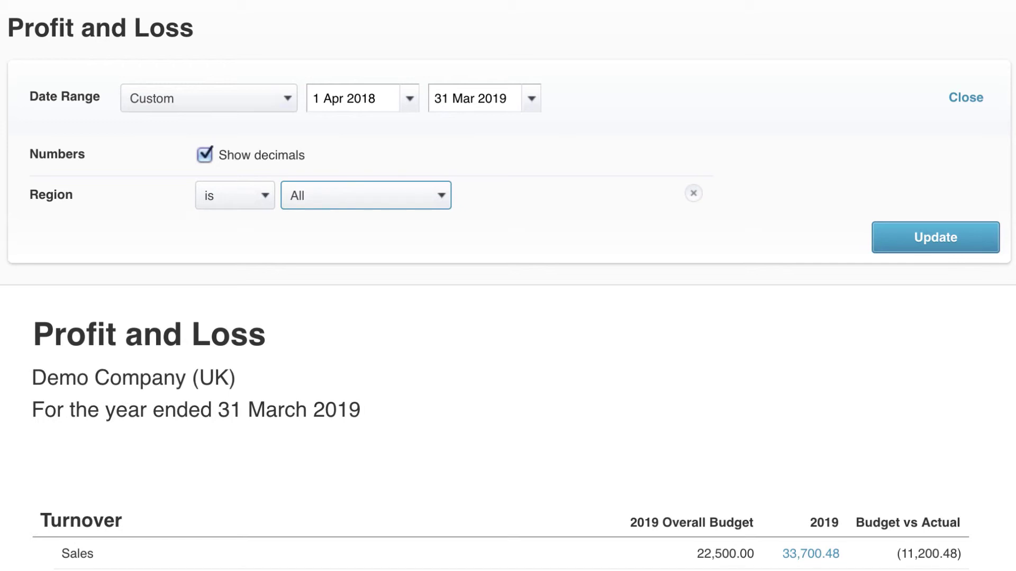
Save the Profit and Loss report as a custom report
{"action": "scroll", "coordinate": [508, 286], "scroll_direction": "down", "scroll_amount": 15}
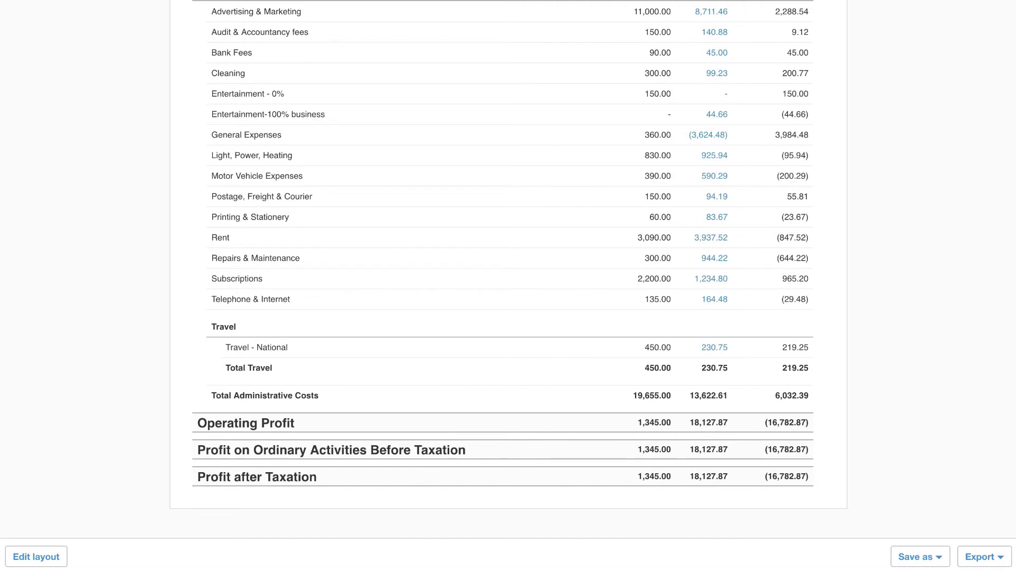
{"action": "left_click", "coordinate": [937, 557]}
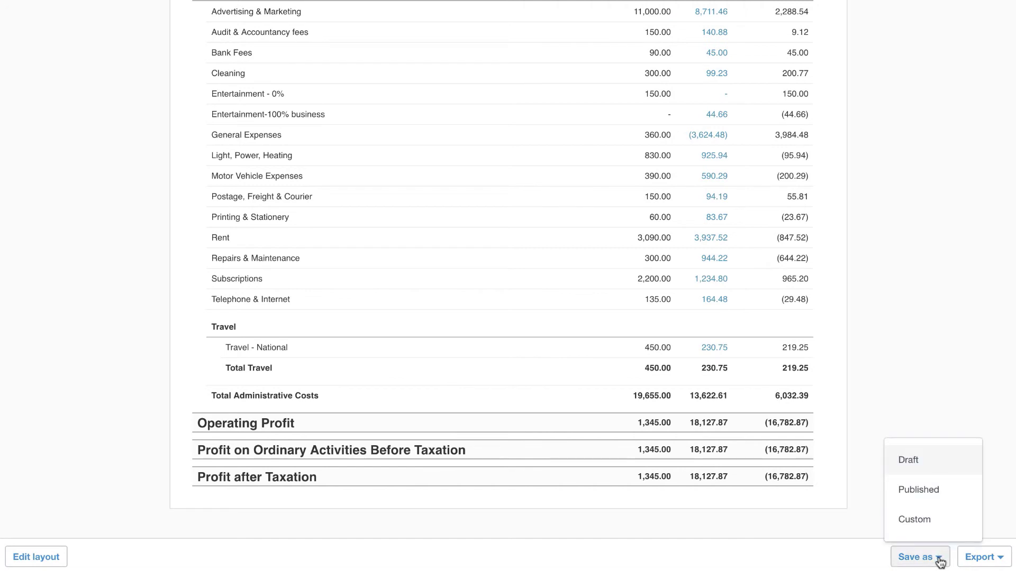
{"action": "left_click", "coordinate": [946, 521]}
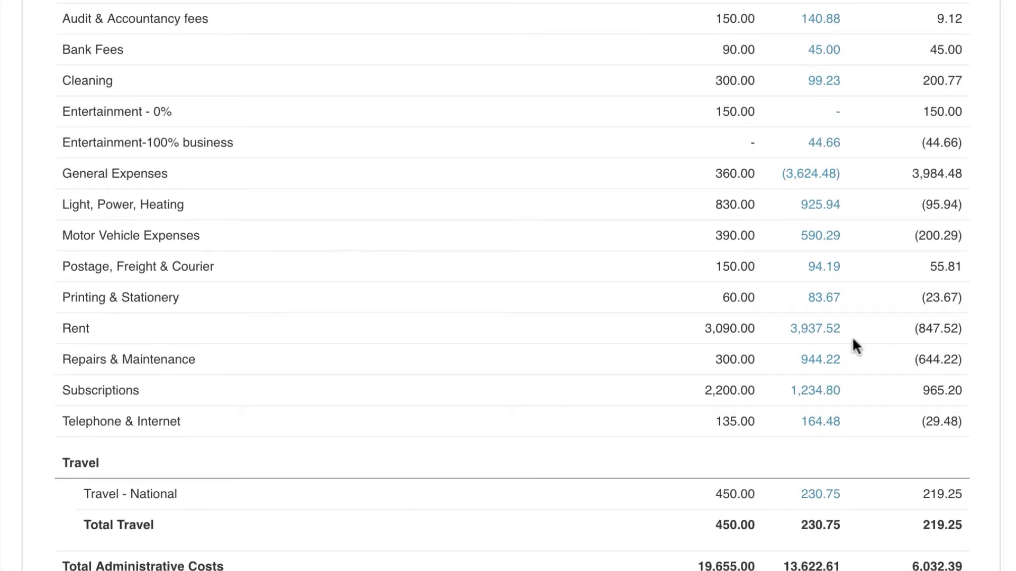
Drill down from the Repairs & Maintenance actual amount to the Central Copiers photocopier repair bill and view its related files
{"action": "left_click", "coordinate": [823, 361]}
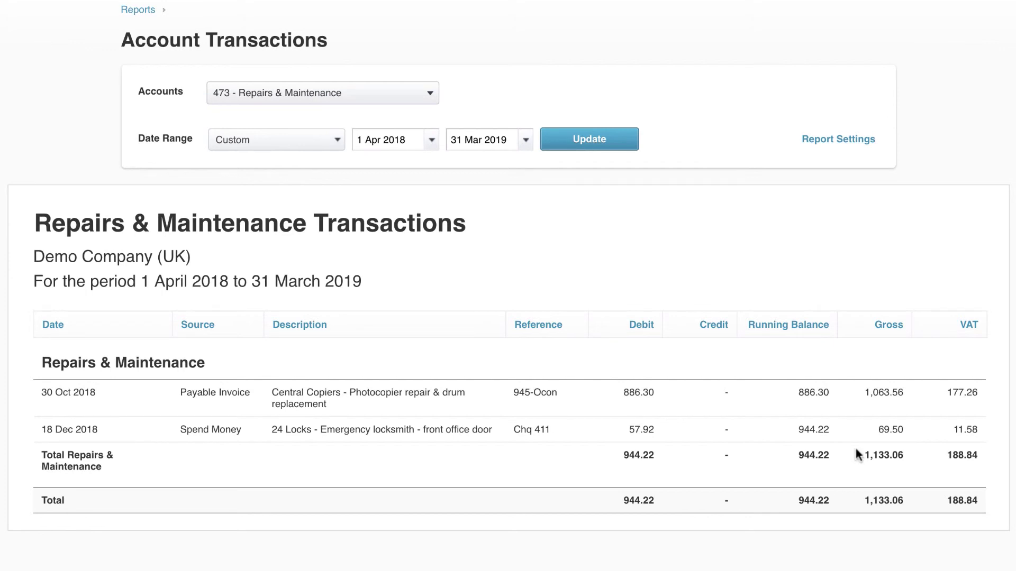
{"action": "left_click", "coordinate": [384, 401]}
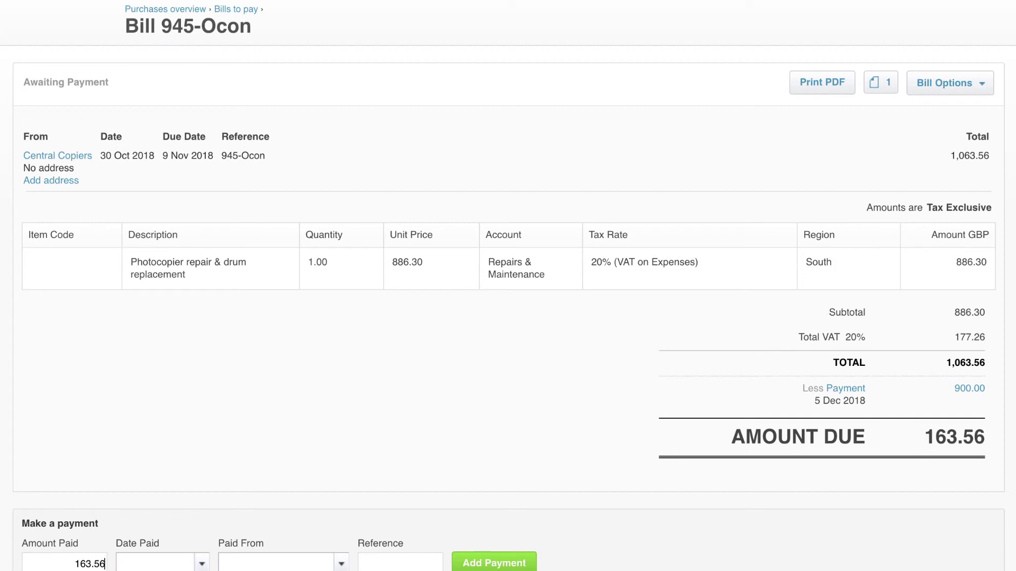
{"action": "left_click", "coordinate": [879, 89]}
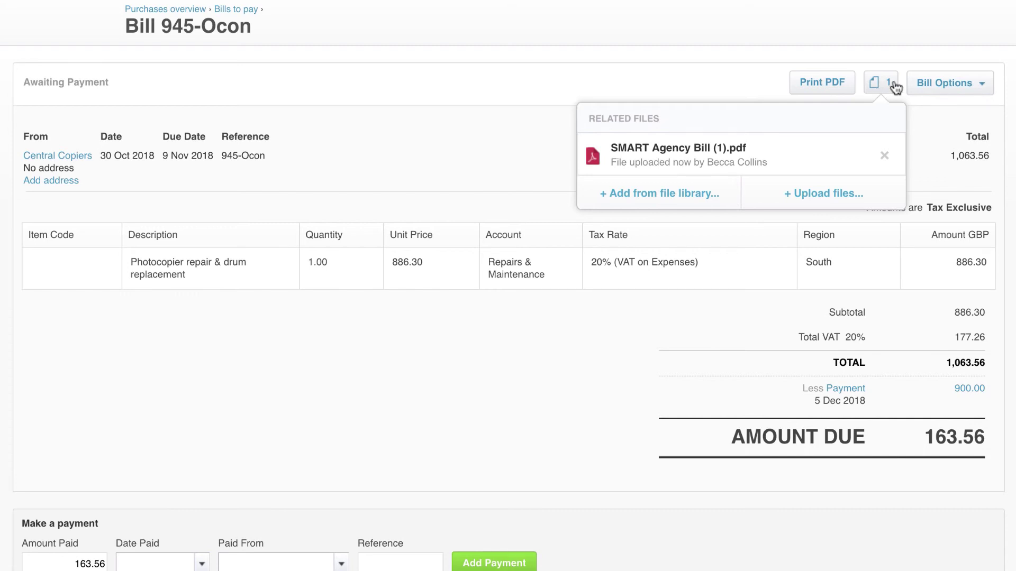
{"action": "left_click", "coordinate": [894, 86]}
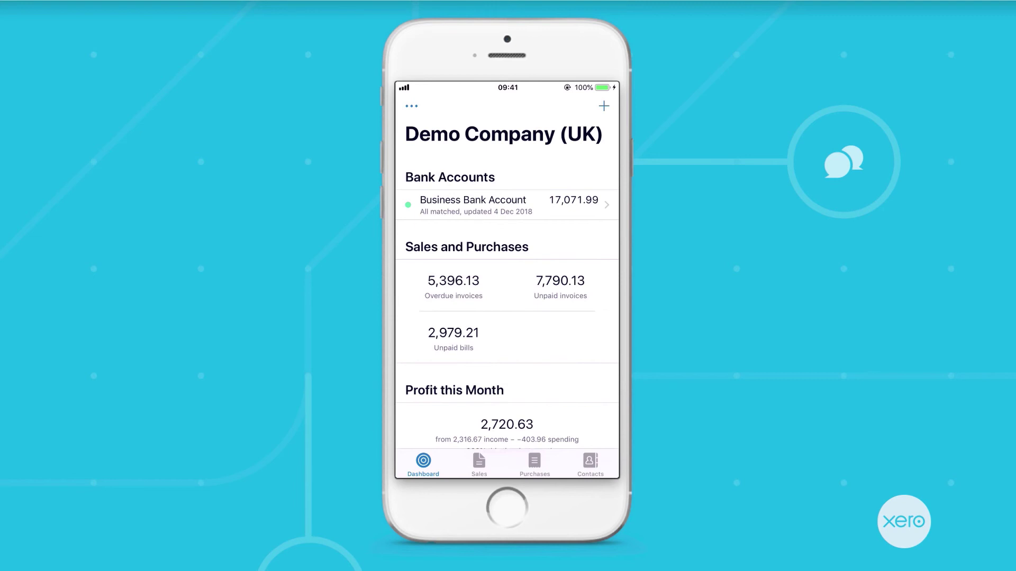
Switch to the Xero mobile app and look through the Sales section
{"action": "left_click", "coordinate": [479, 464]}
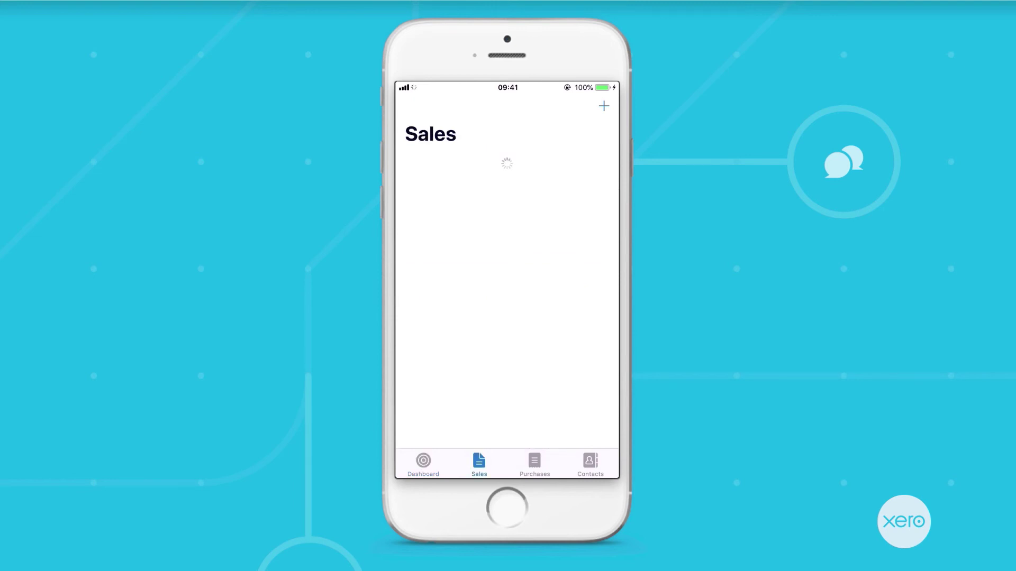
{"action": "left_click", "coordinate": [444, 266]}
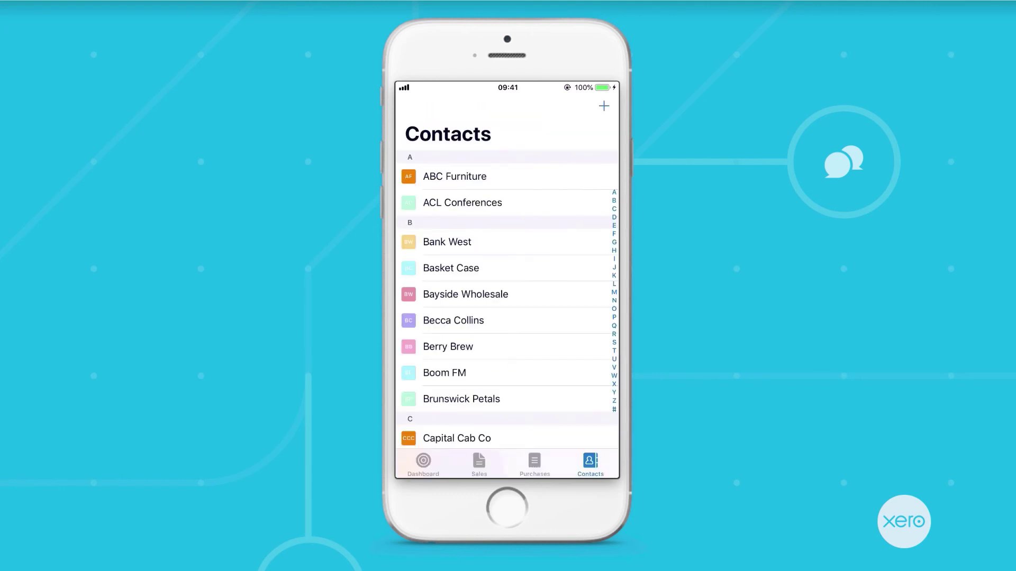
View the Bayside Wholesale contact's phone details in the mobile app and review the dashboard down to Total Cash In and Out
{"action": "left_click", "coordinate": [466, 294]}
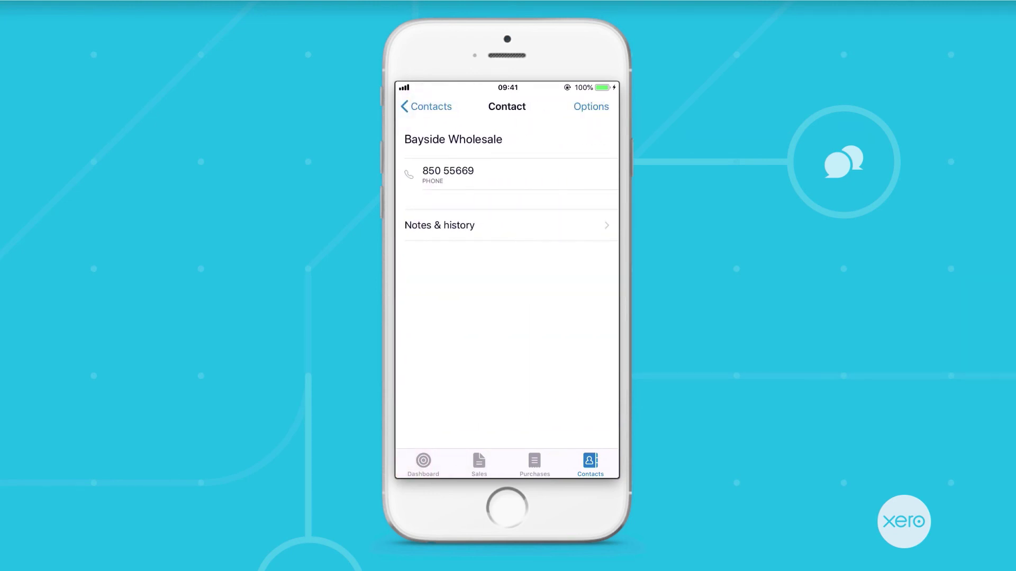
{"action": "left_click", "coordinate": [447, 173]}
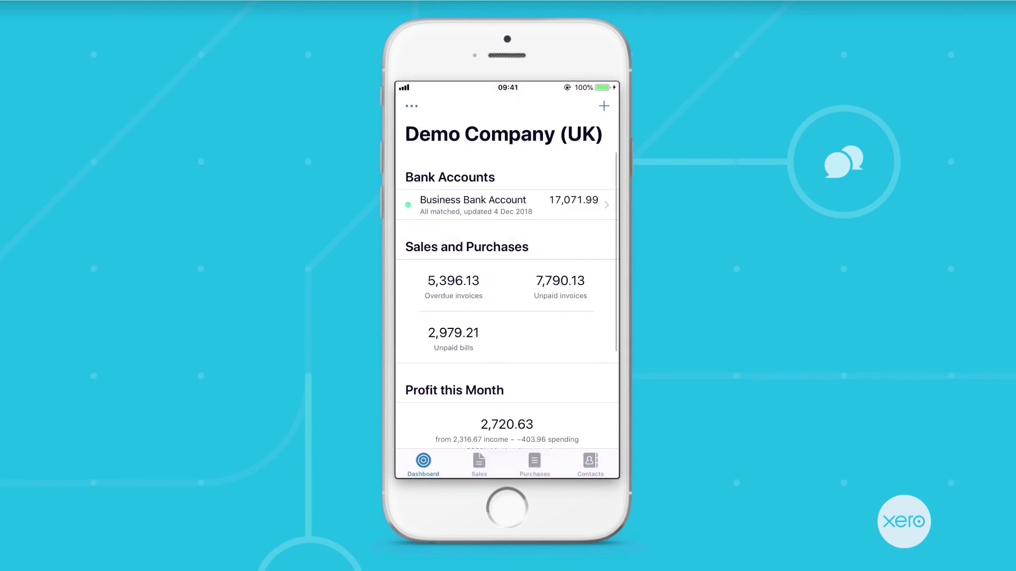
{"action": "scroll", "coordinate": [507, 291], "scroll_direction": "down", "scroll_amount": 5}
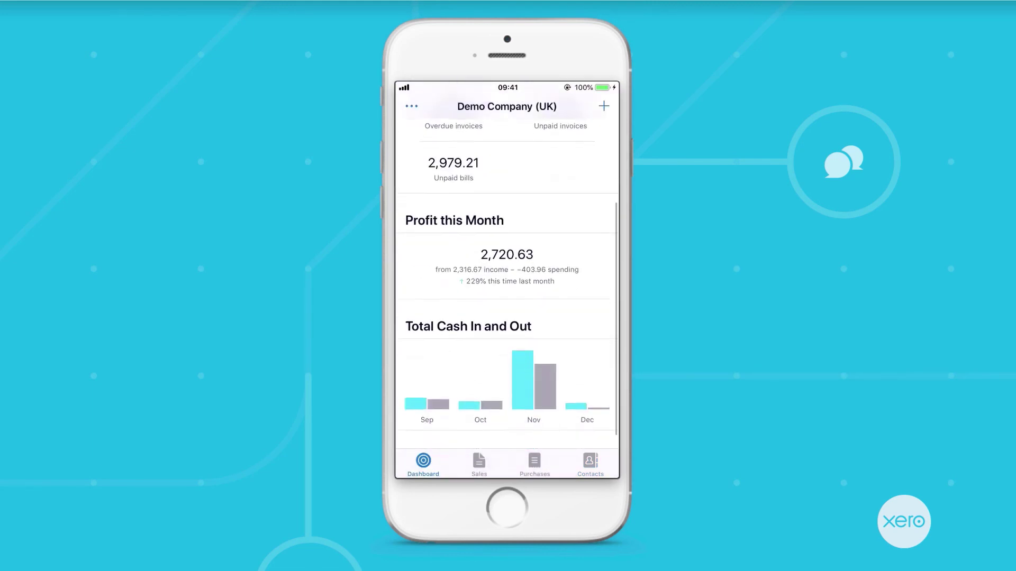